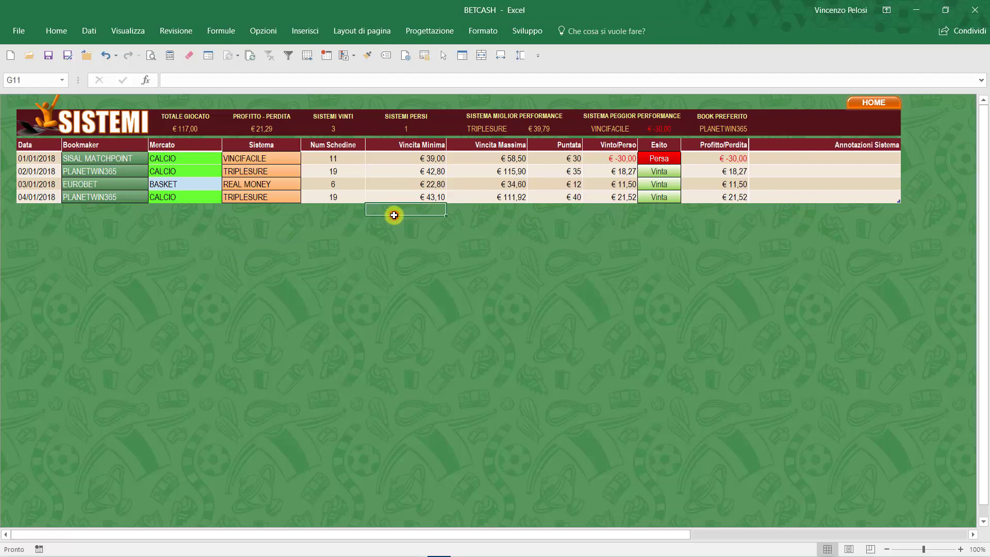
click(271, 175)
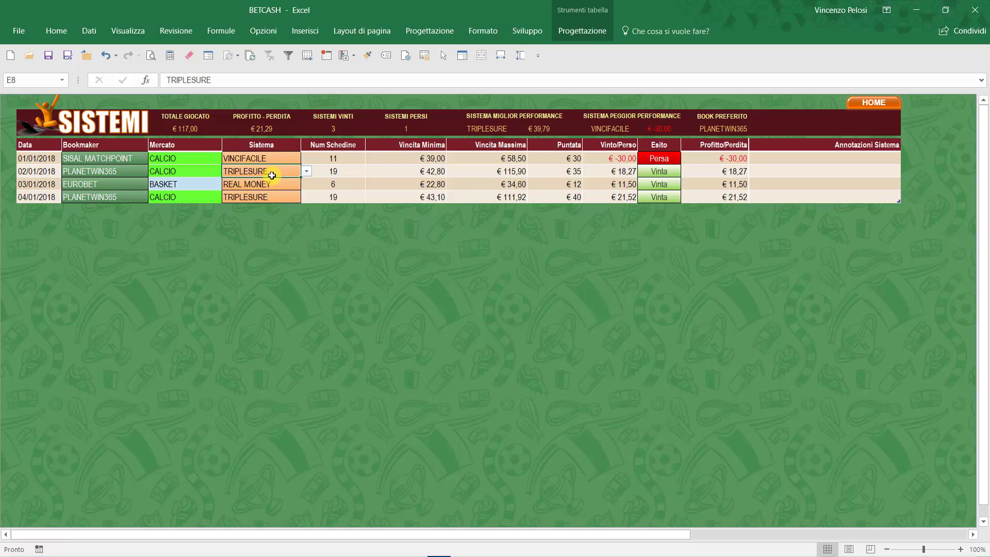
click(248, 253)
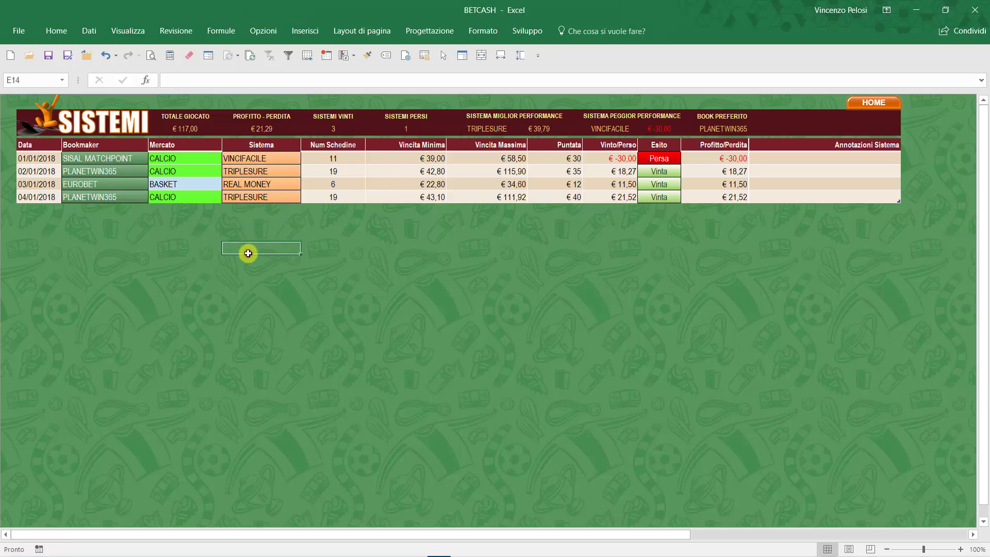
click(262, 150)
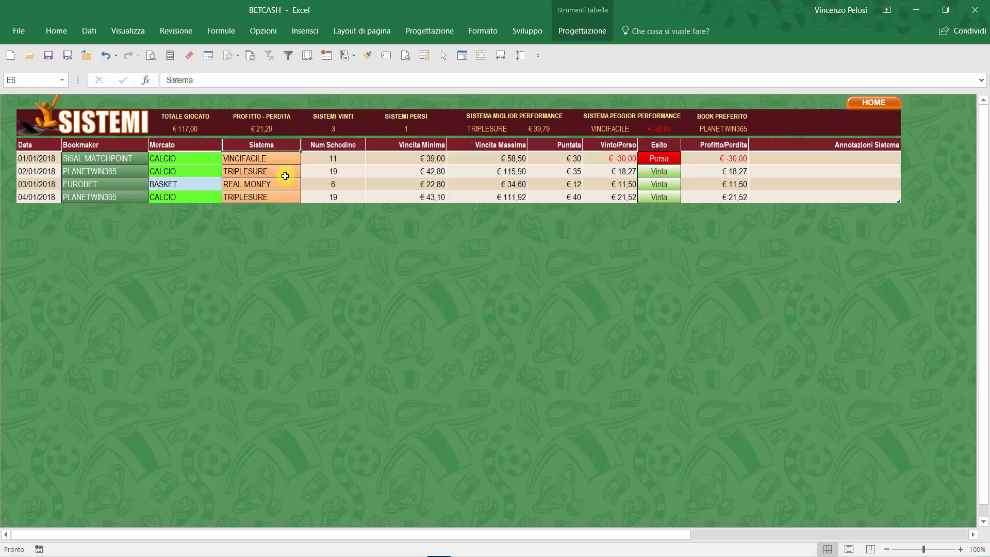
click(255, 167)
click(259, 160)
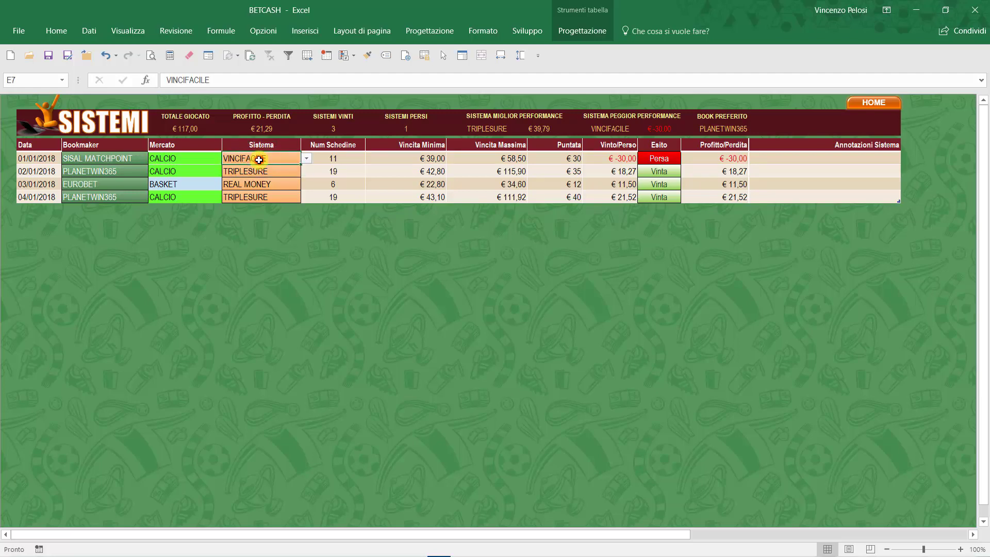
Turn on header filters for the systems table and check the filter choices offered for the Mercato column
click(366, 167)
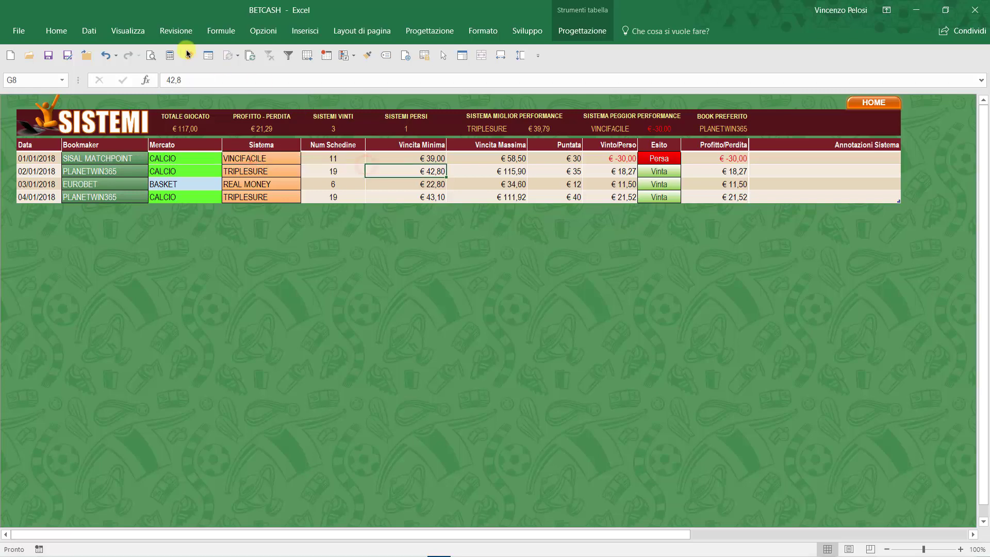
click(80, 32)
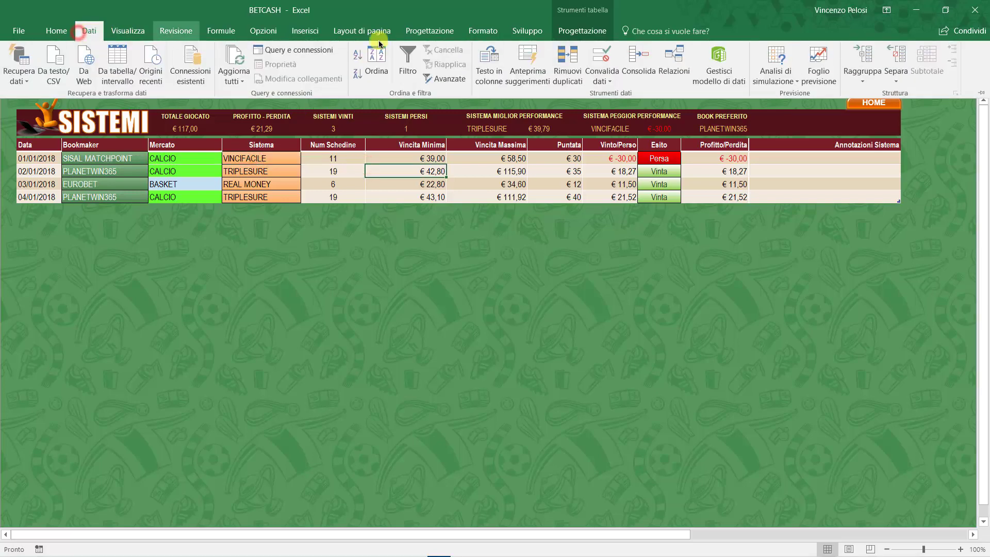
click(413, 62)
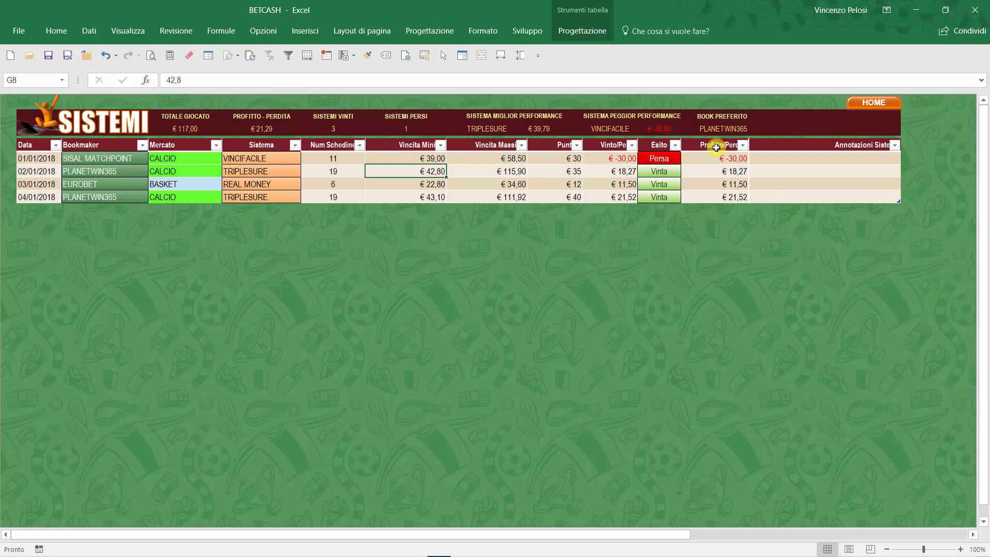
click(237, 197)
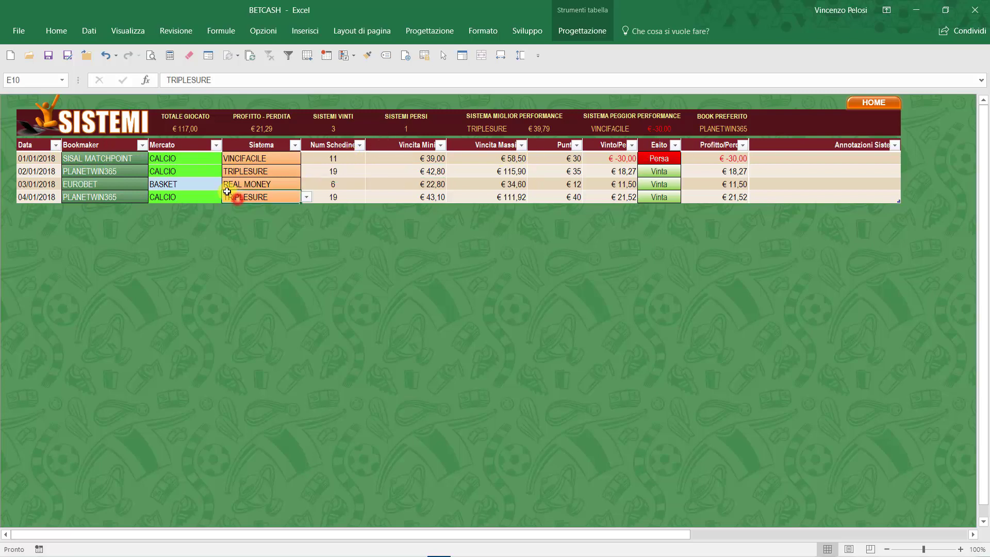
click(215, 145)
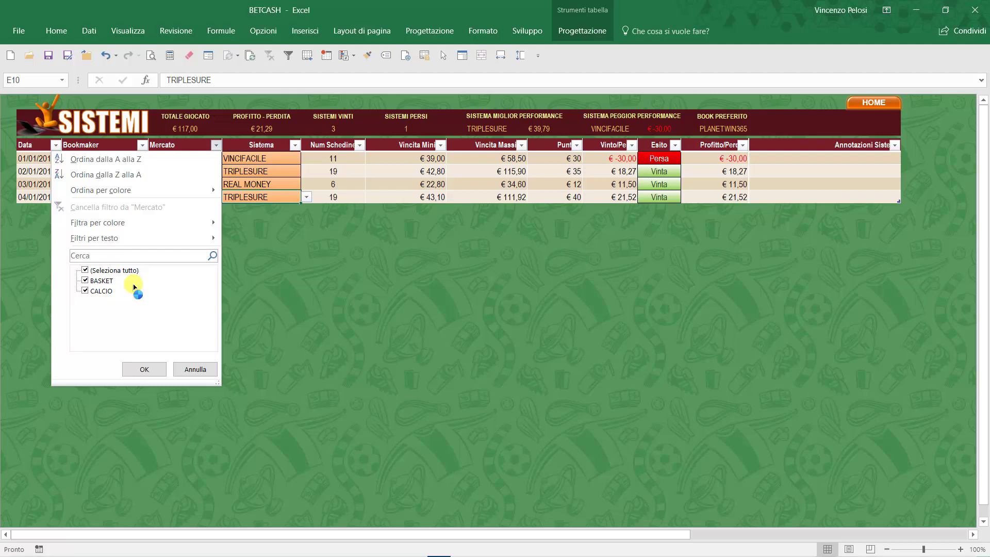
click(303, 269)
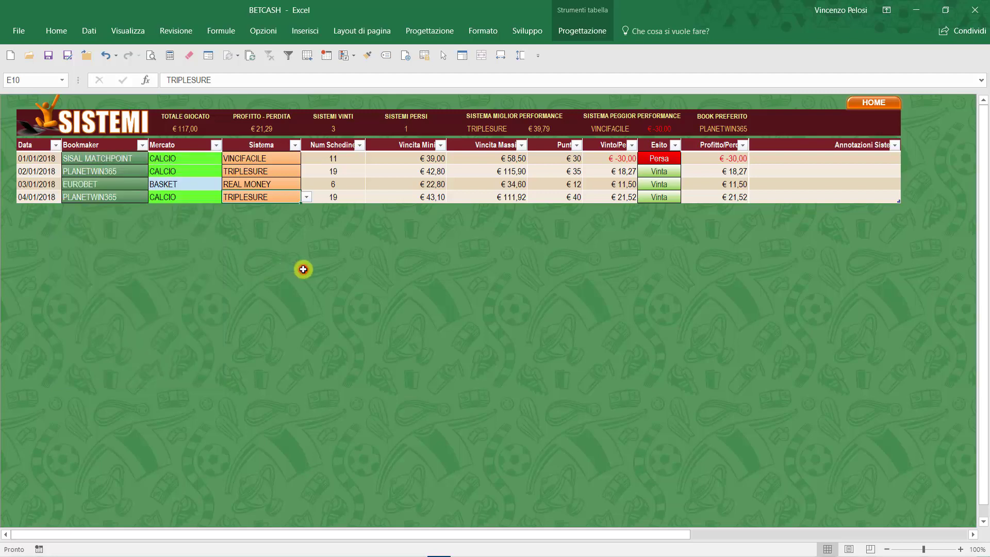
Filter the Sistema column so that only VINCIFACILE records are shown
click(294, 145)
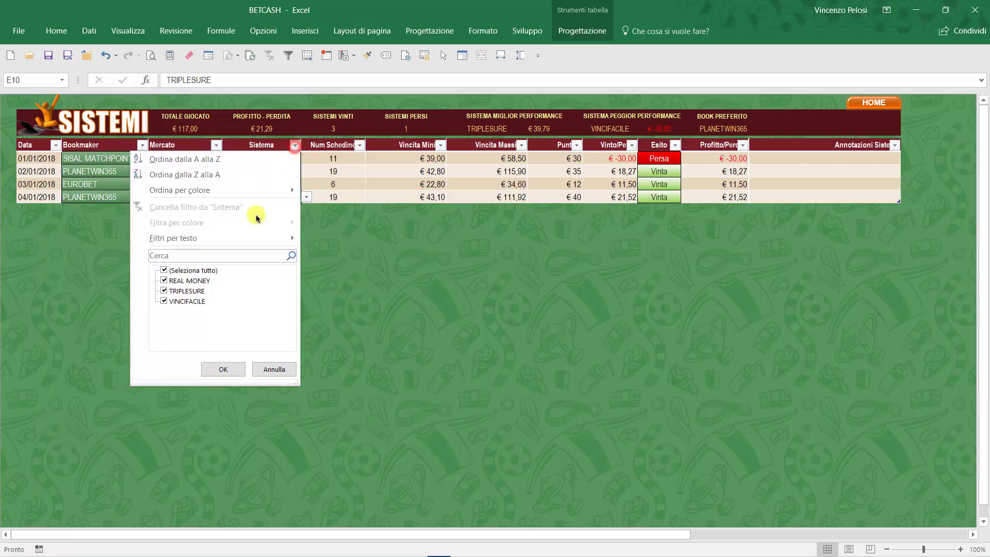
click(164, 270)
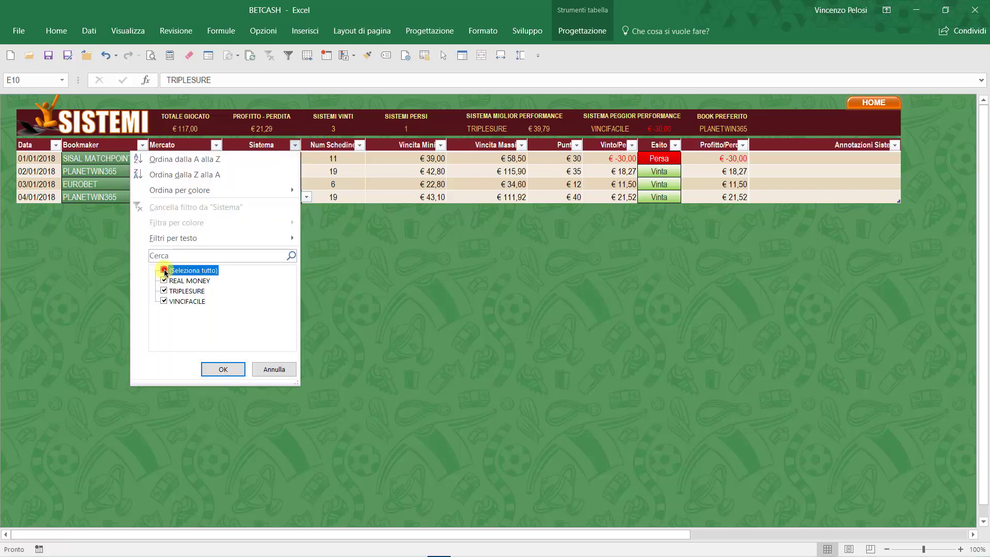
click(167, 302)
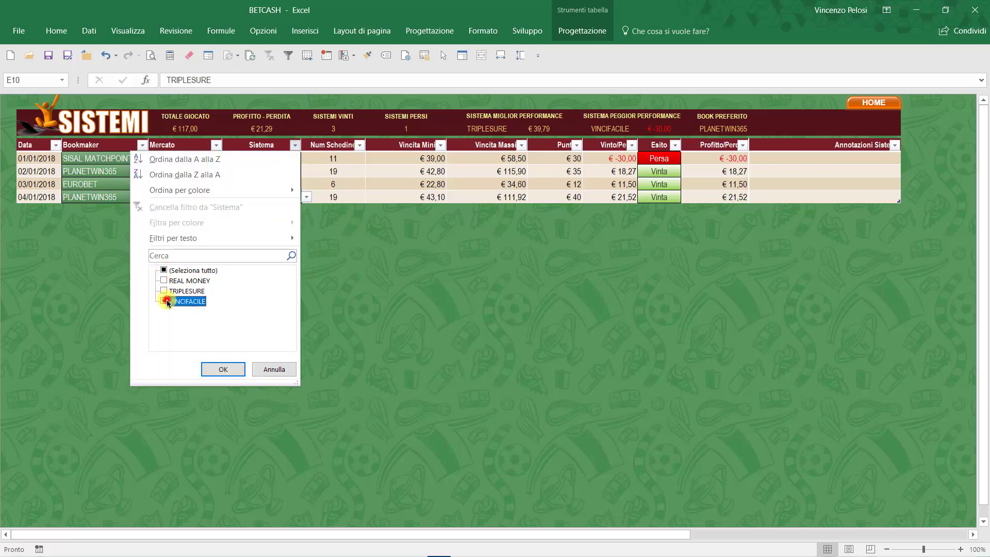
click(223, 369)
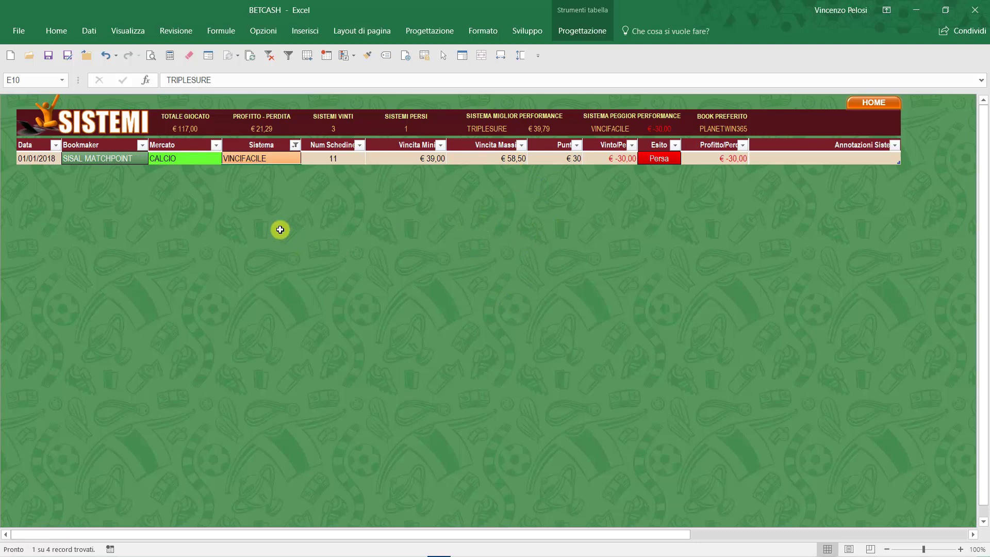
Change the Sistema column filter to show only the TRIPLESURE records
click(295, 145)
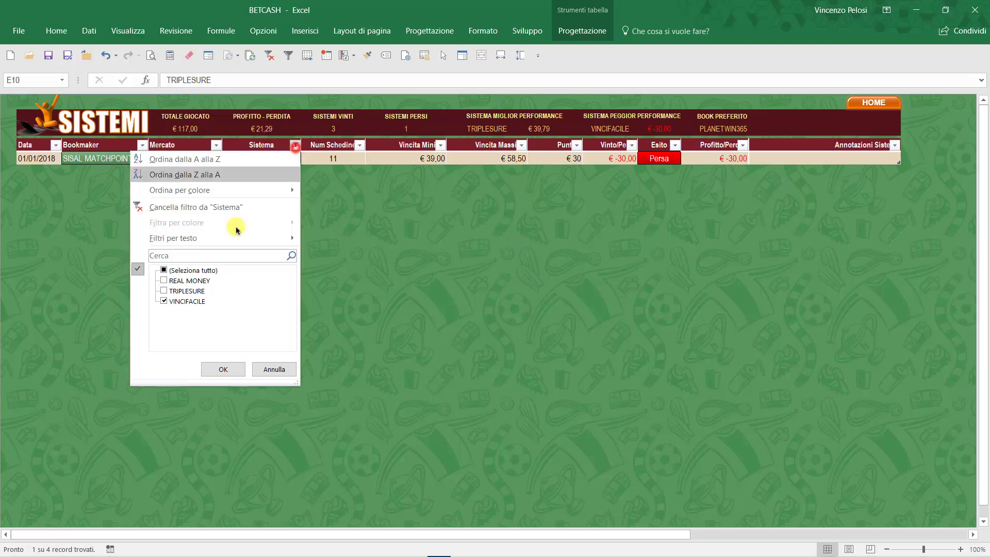
click(163, 302)
click(163, 291)
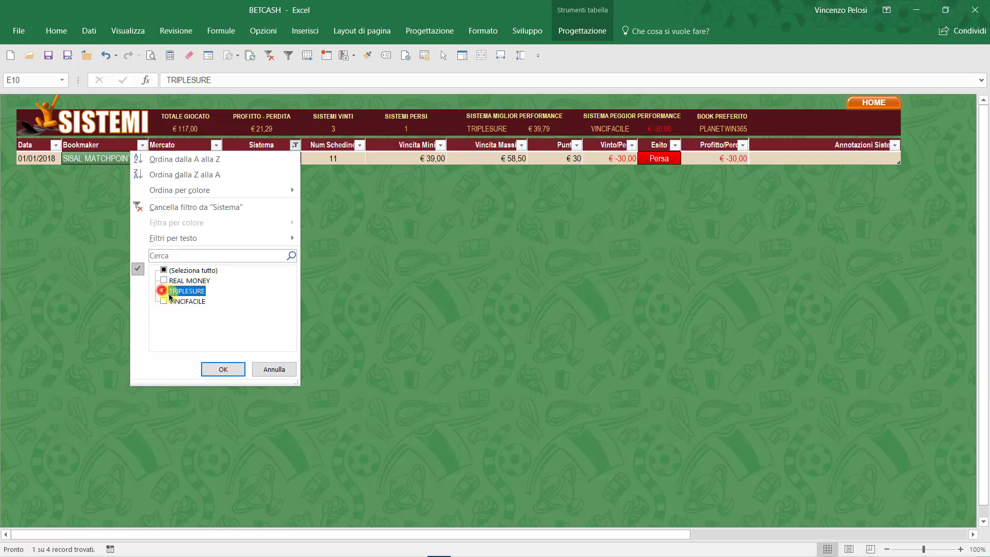
click(223, 370)
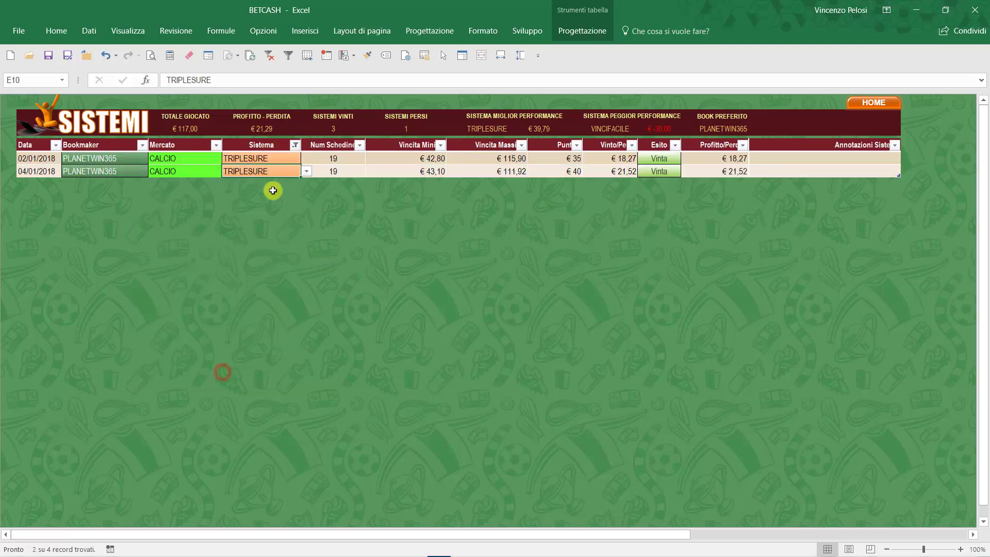
click(380, 220)
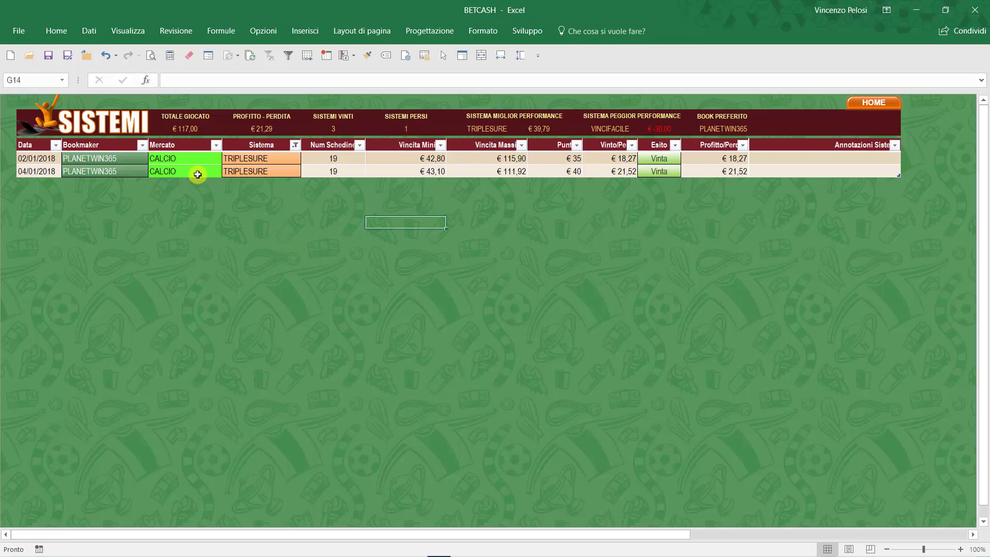
Examine the filter choices of the Mercato column and the date filter options of the Data column
click(216, 145)
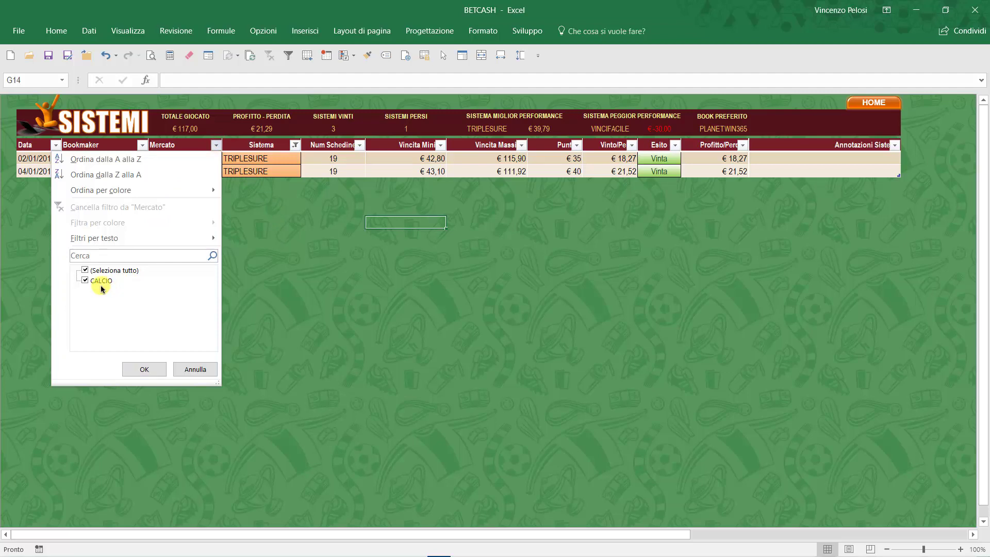
click(262, 262)
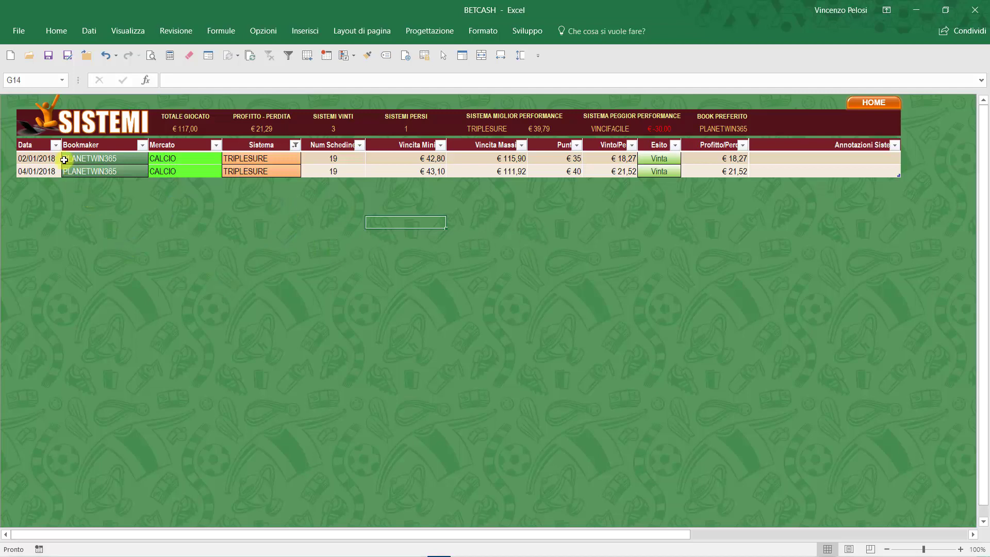
click(55, 146)
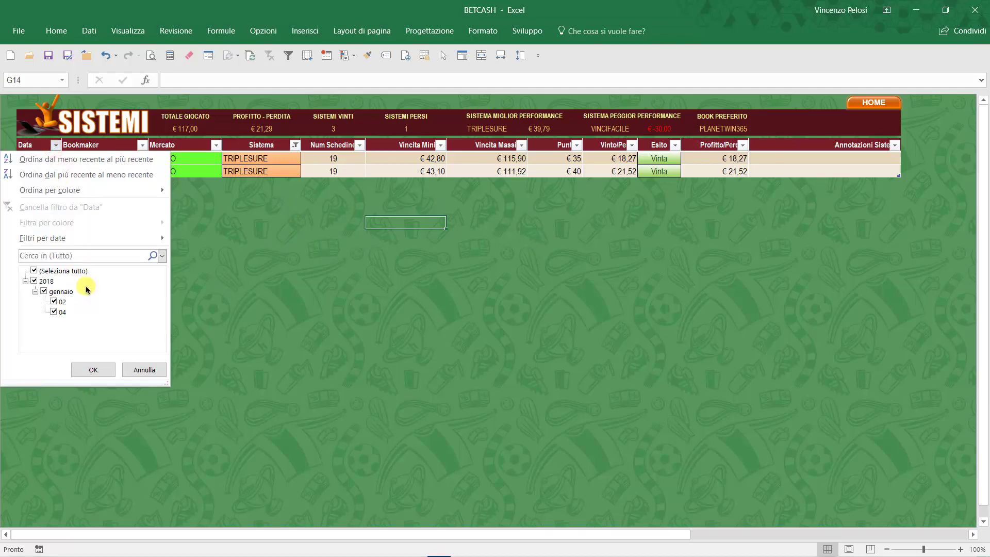
click(92, 245)
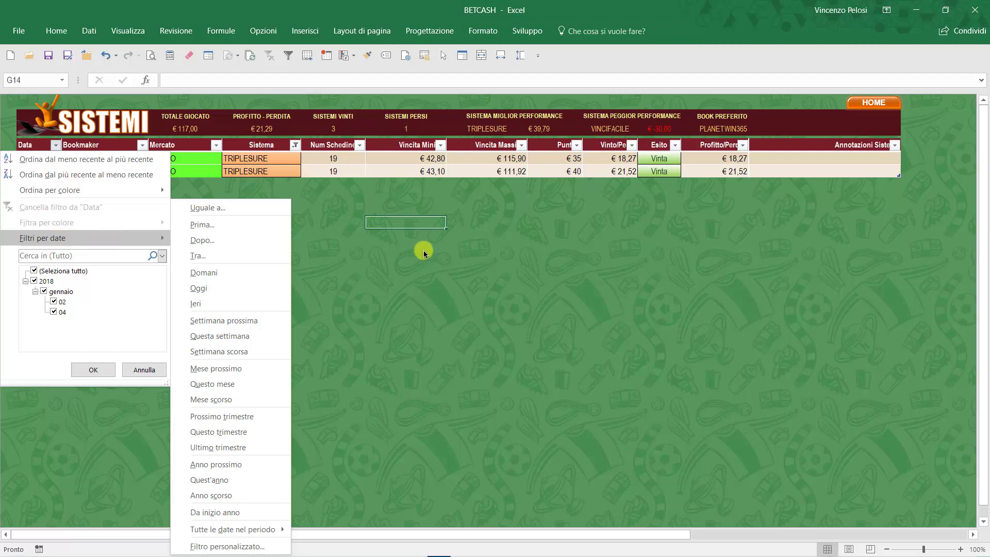
click(428, 318)
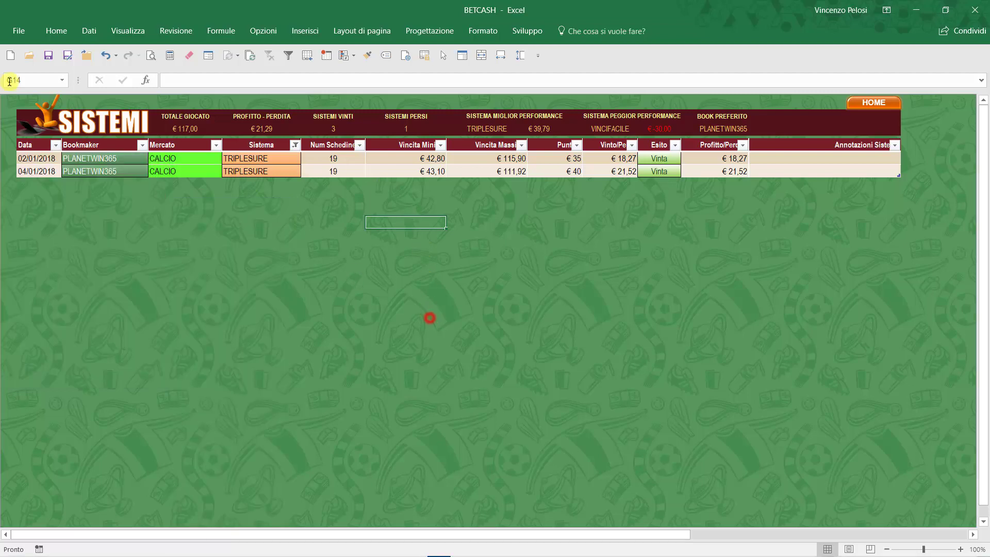
Filter the Data column with the date filter for yesterday (Ieri)
click(56, 146)
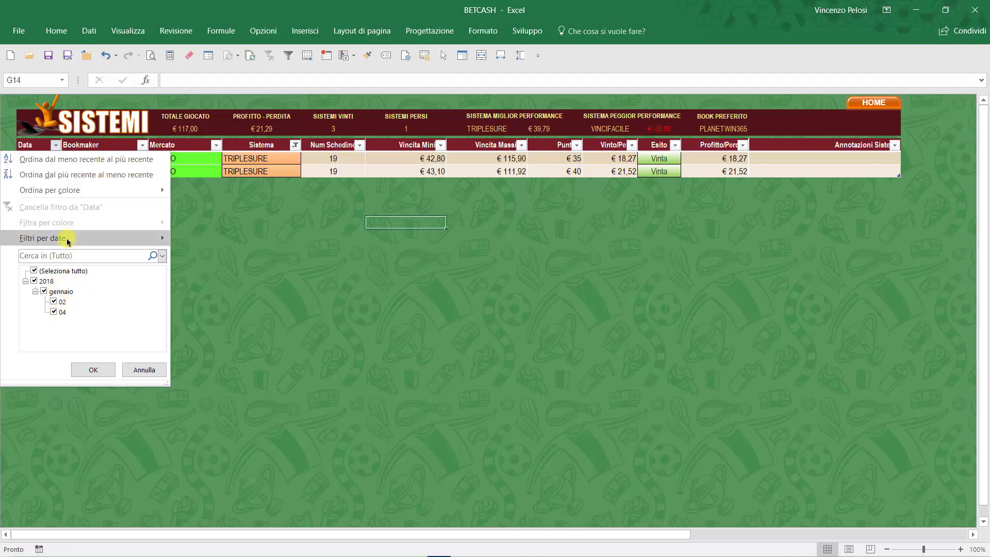
mouse_move(65, 241)
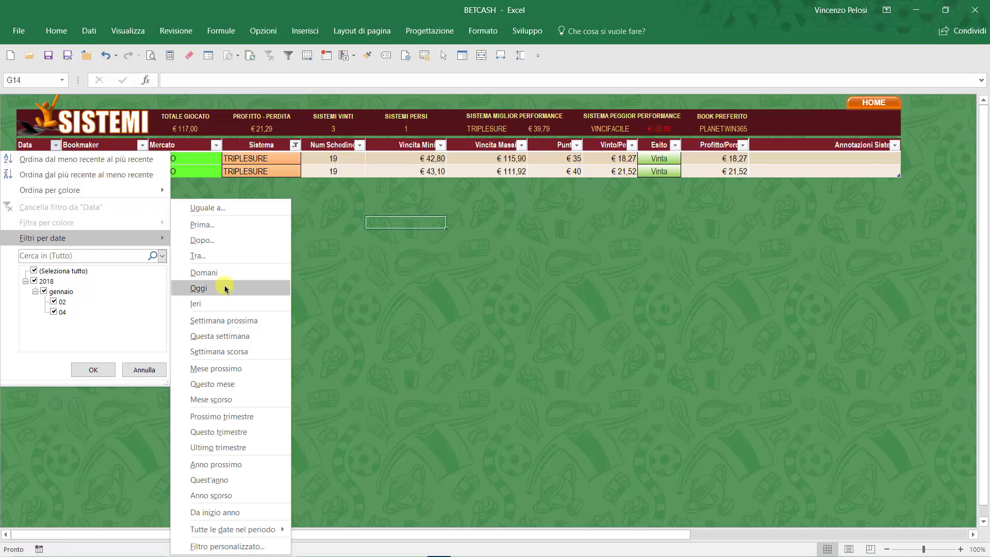
click(225, 301)
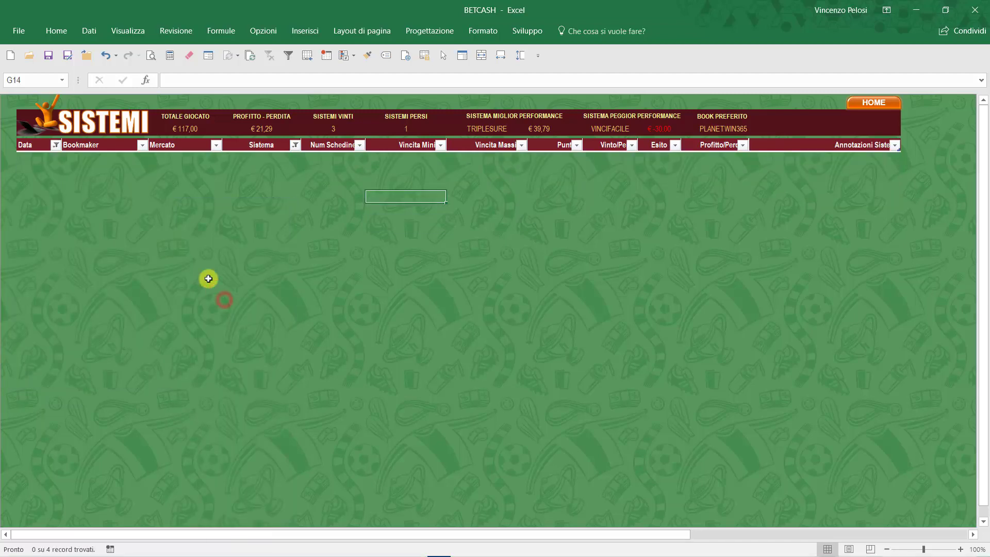
Review the period options in the Data column's date filter list without changing the filter
click(55, 145)
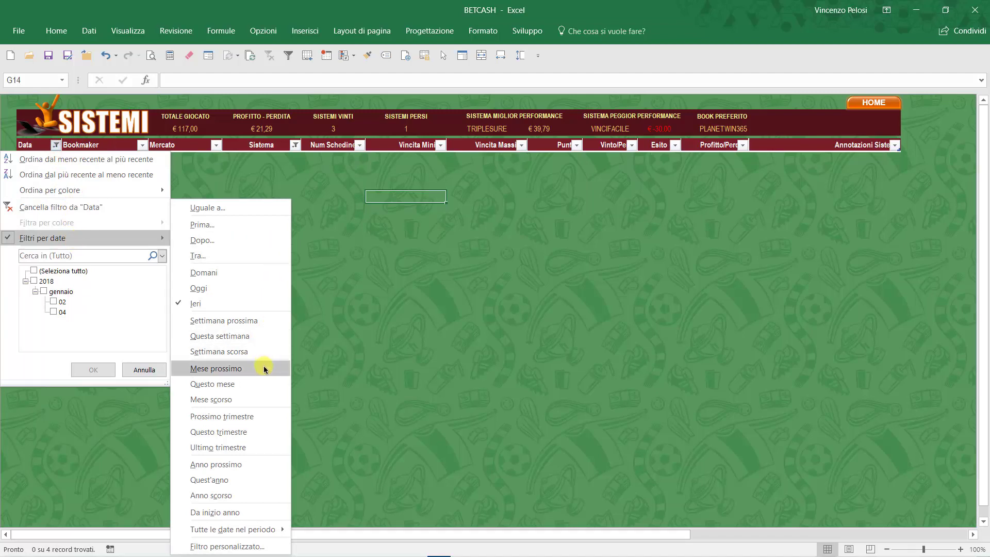
click(361, 326)
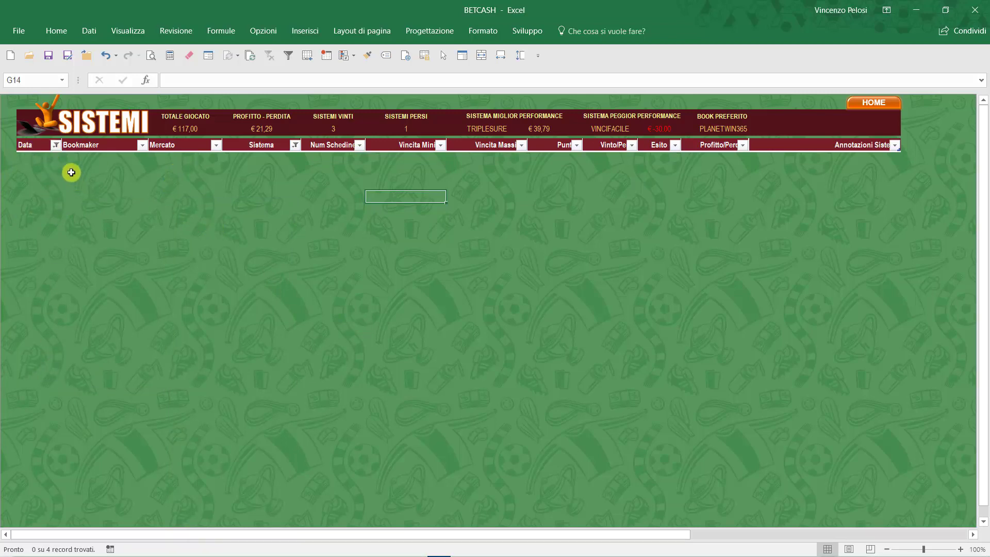
click(56, 145)
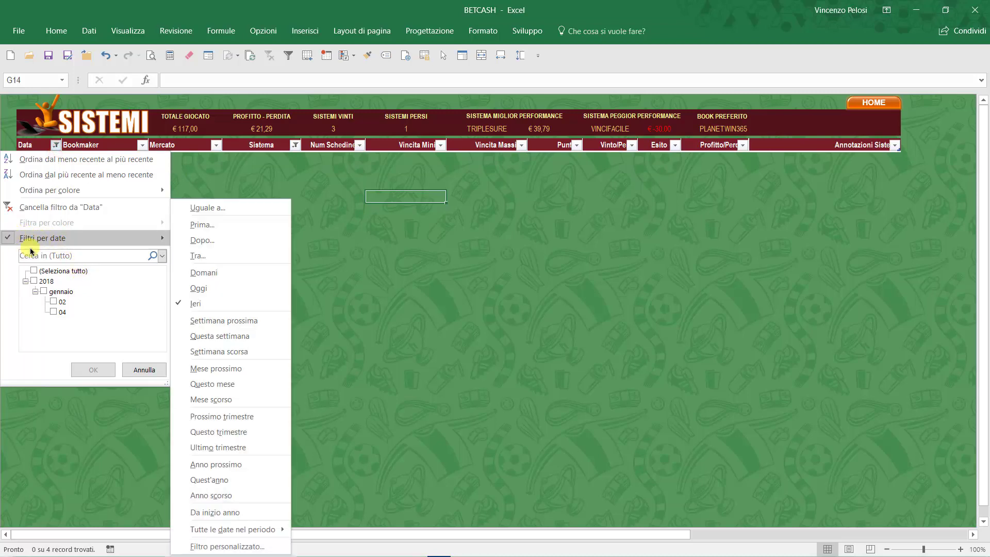
mouse_move(10, 243)
click(356, 259)
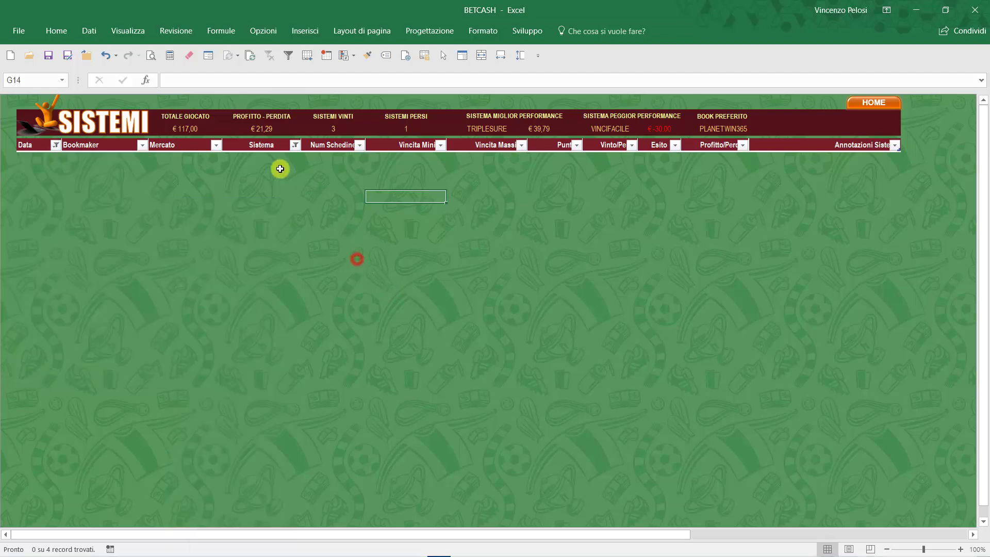
Try to toggle the data filter while an empty cell outside the systems table is selected
click(85, 38)
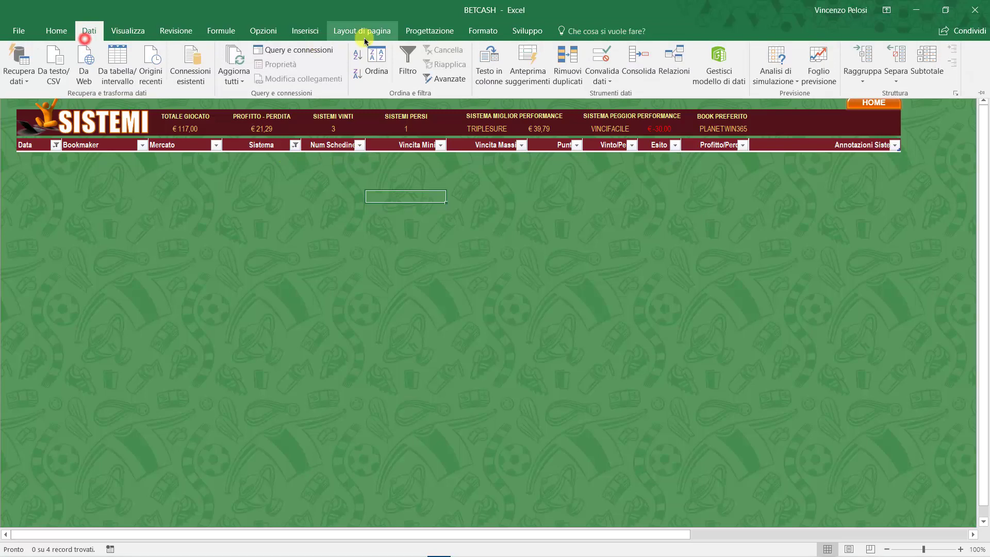
click(403, 61)
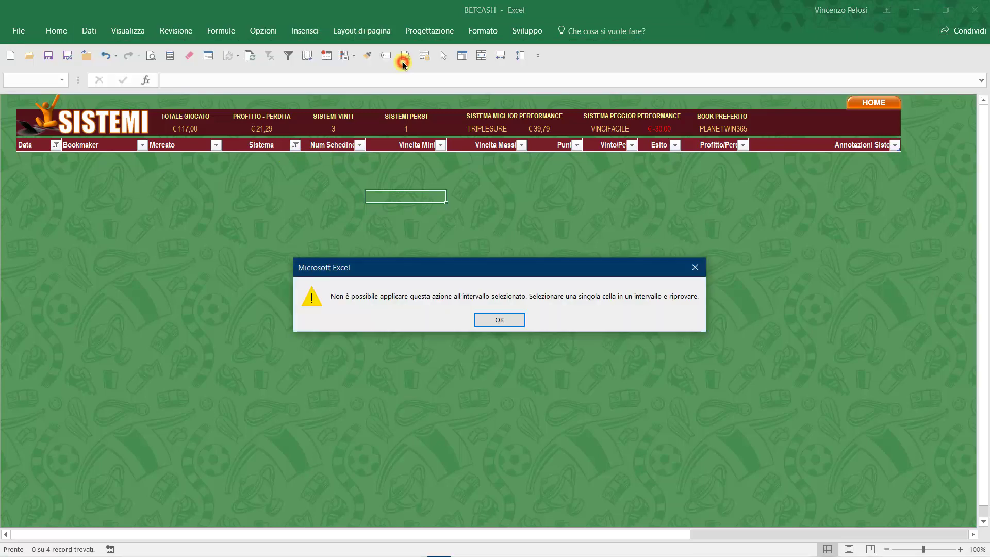
click(499, 320)
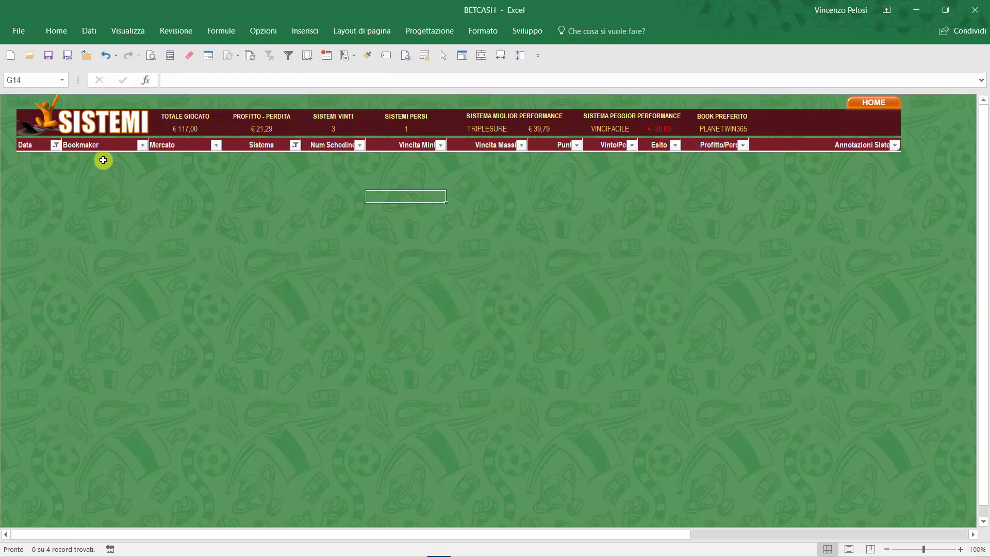
Select the Bookmaker header and turn off filtering for the systems table
click(102, 145)
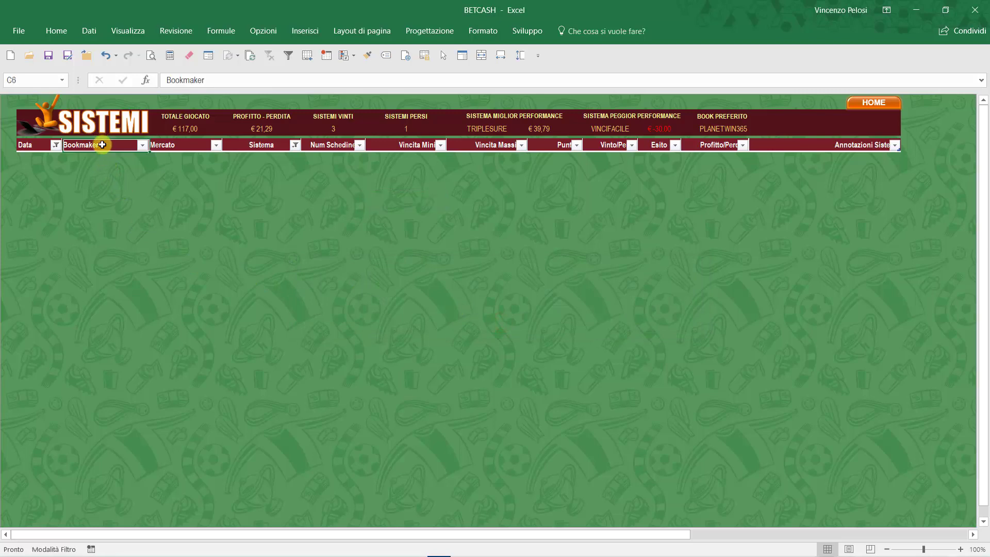
click(85, 31)
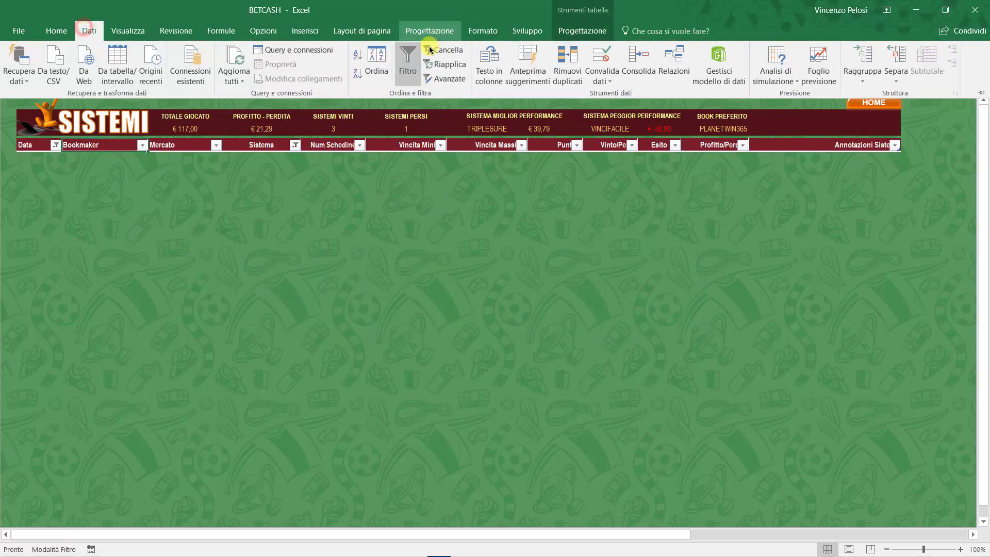
click(415, 71)
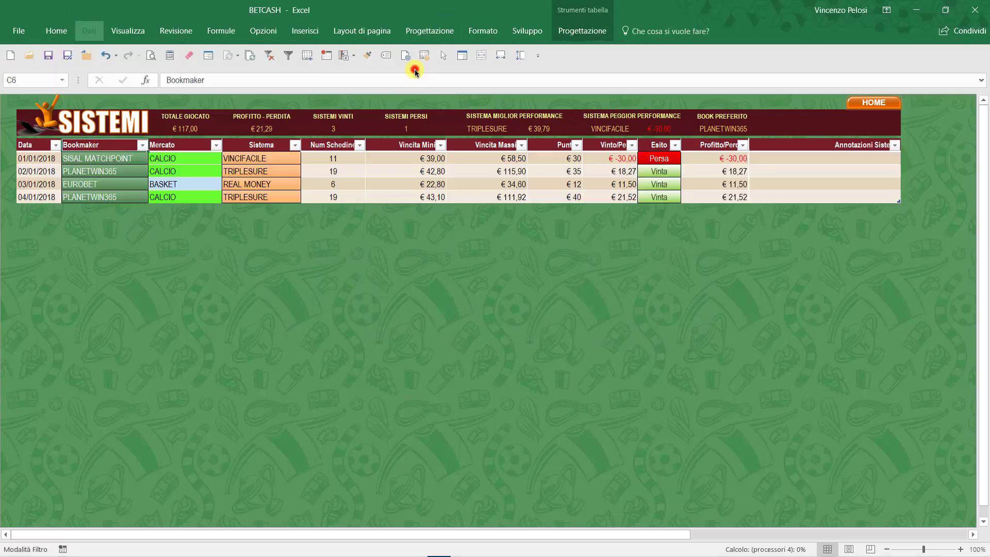
click(389, 351)
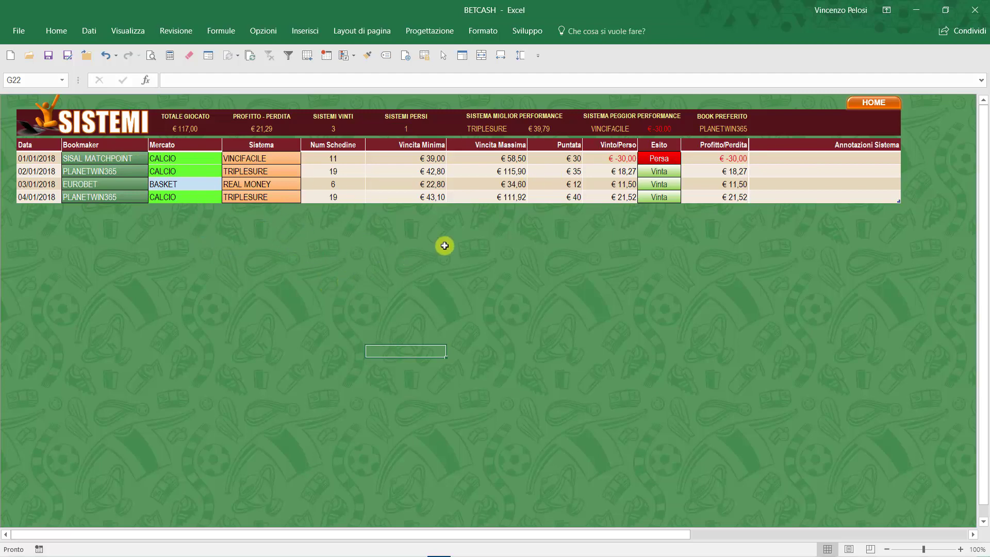
Return to the BETCASH home sheet, open the METODO betting section and select the OLTRELANDER entry
click(855, 107)
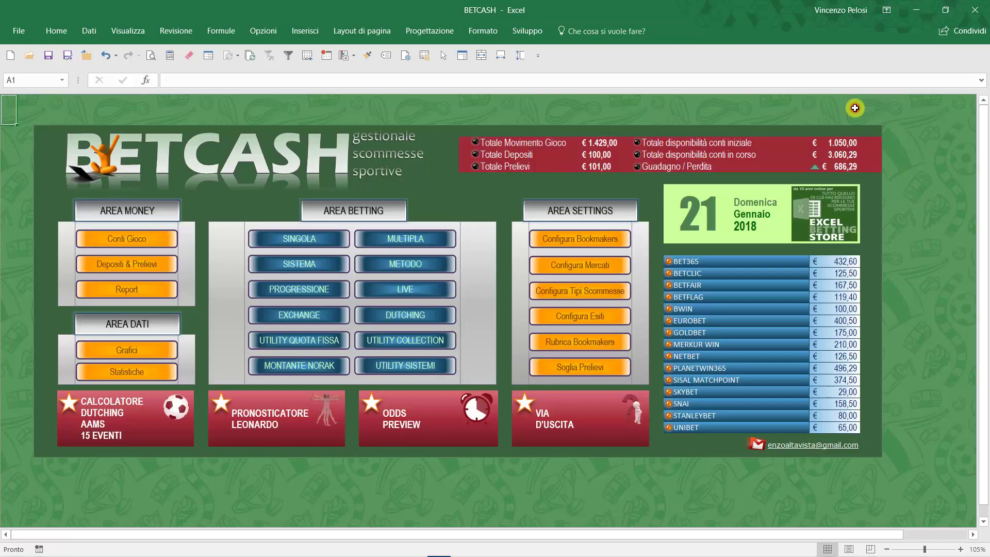
click(391, 269)
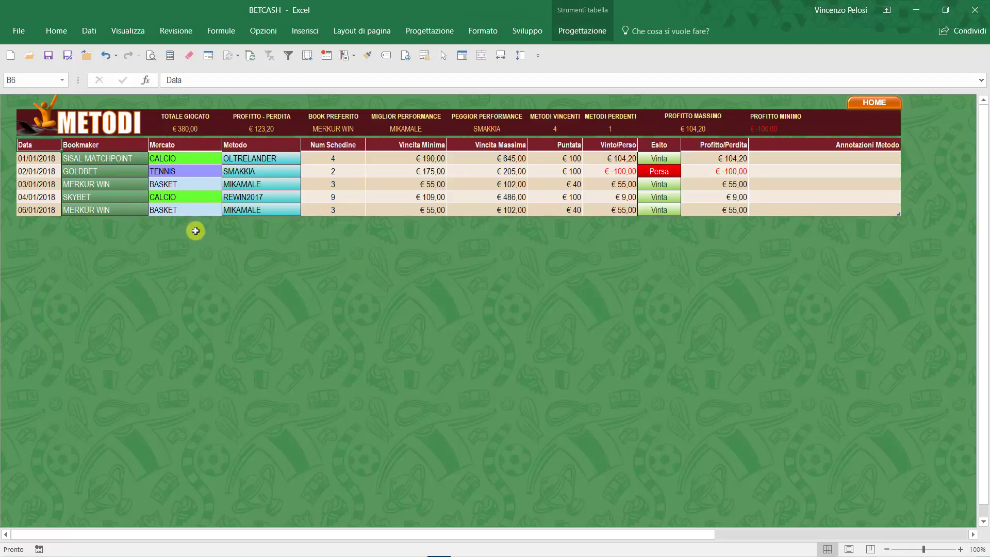
click(246, 160)
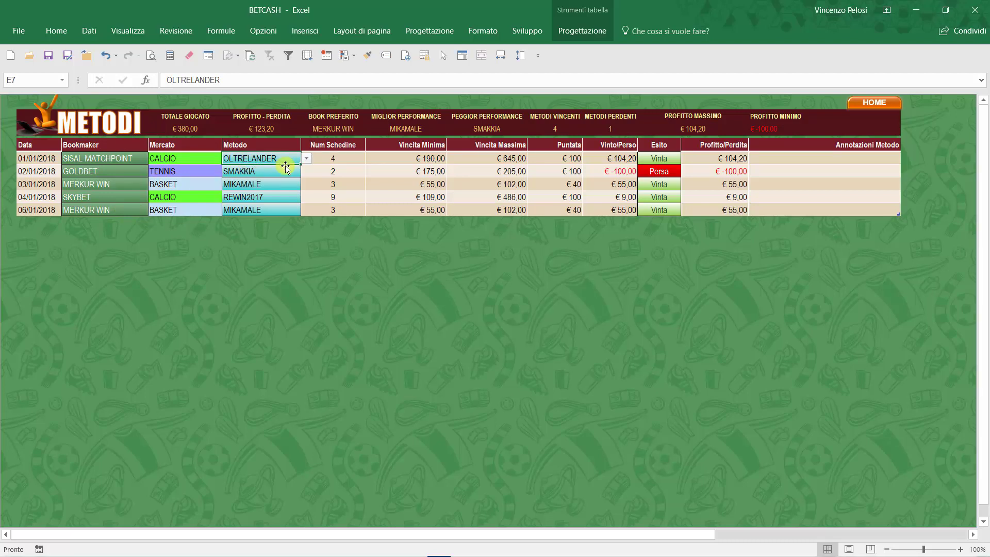